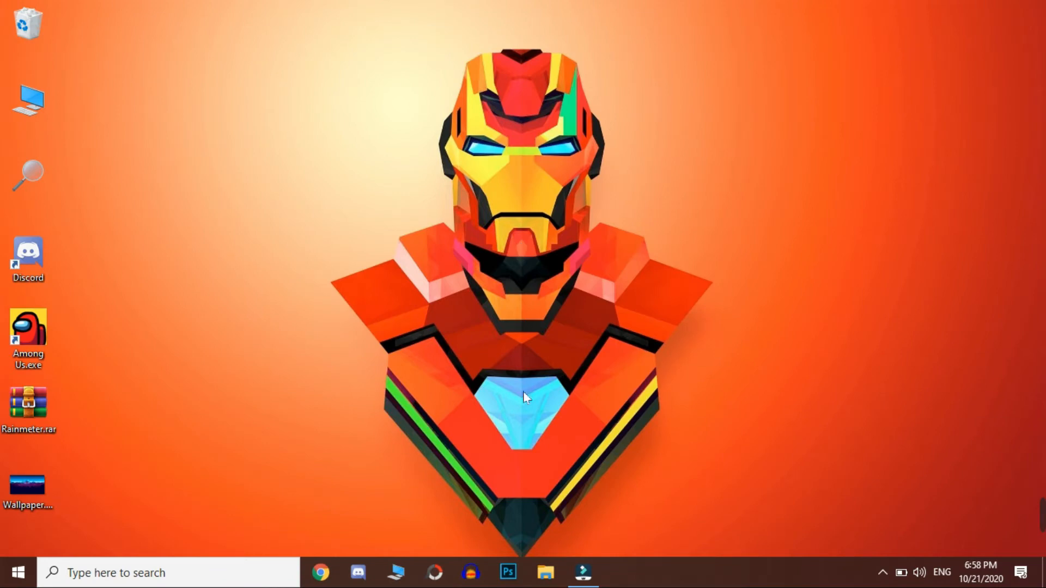
Step: Switch to Filmora and confirm the project settings as 16:9 widescreen, 1920 x 1080 at 30 fps
left_click(574, 582)
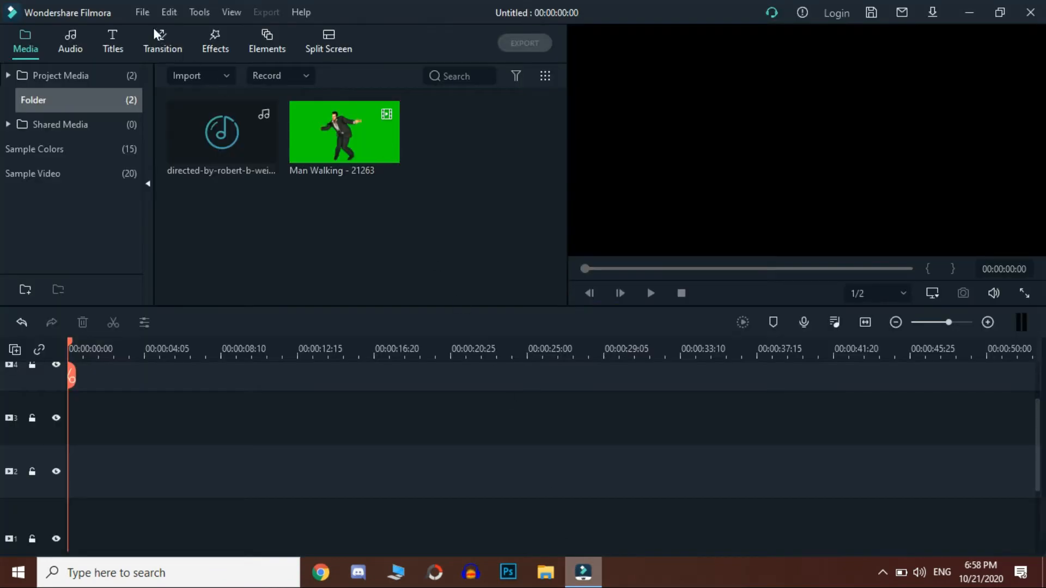
left_click(143, 12)
left_click(191, 289)
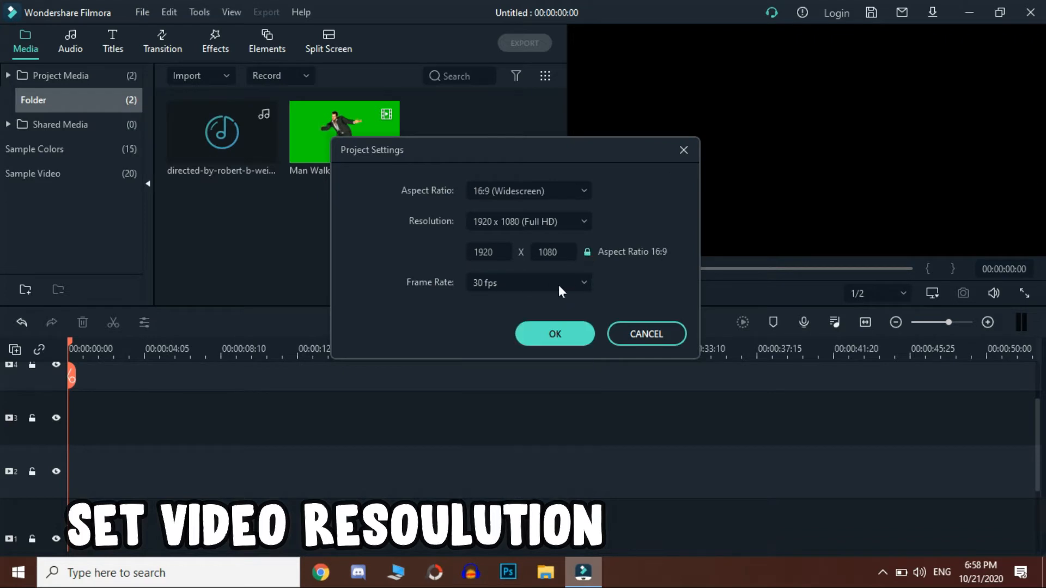
left_click(556, 332)
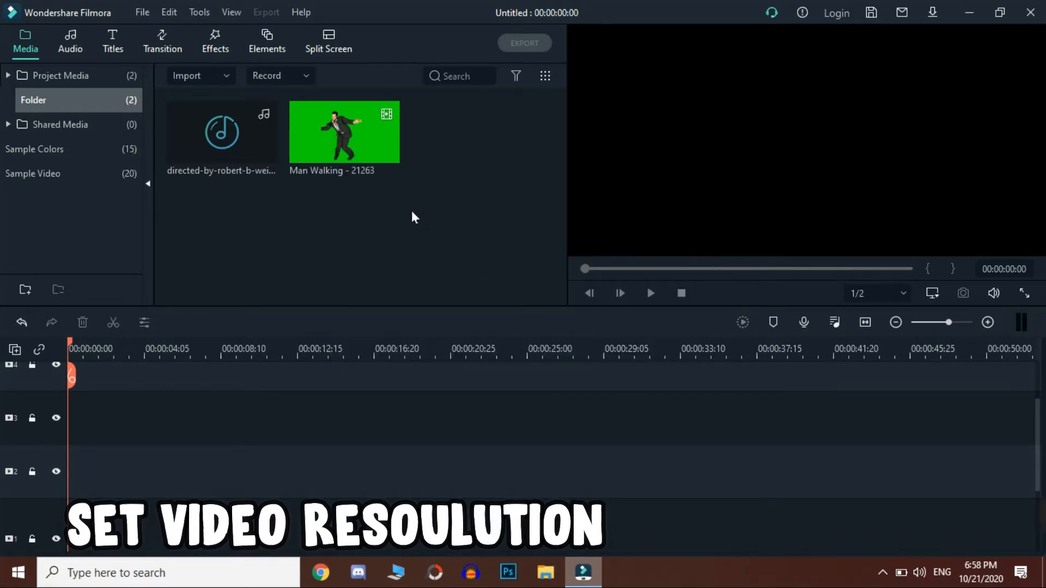
Step: Place the Man Walking clip at the start of video track 1, keeping the 1920 x 1080 30fps project settings, and preview it
left_click_drag(372, 141, 93, 508)
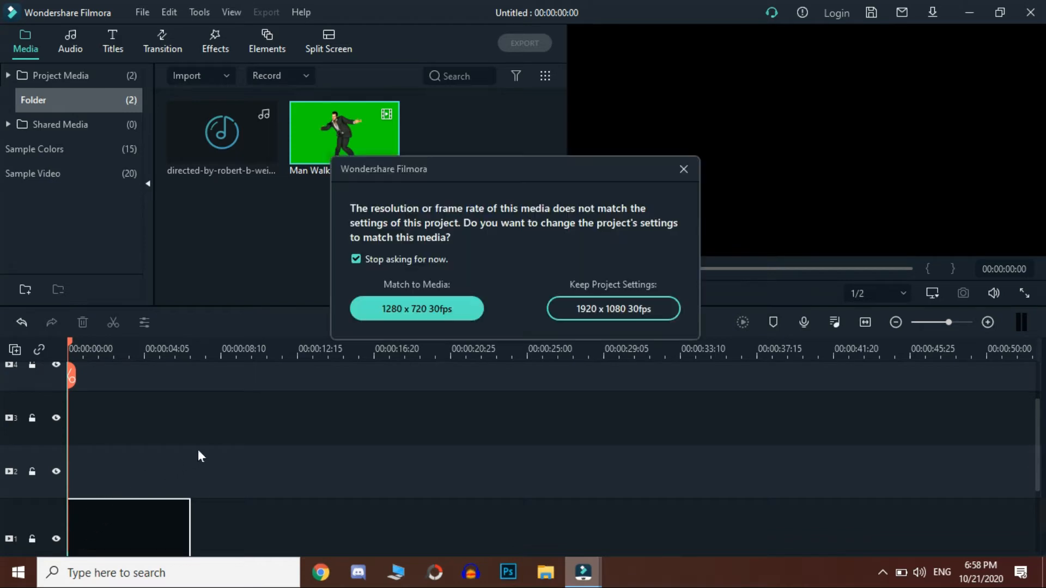
left_click(625, 313)
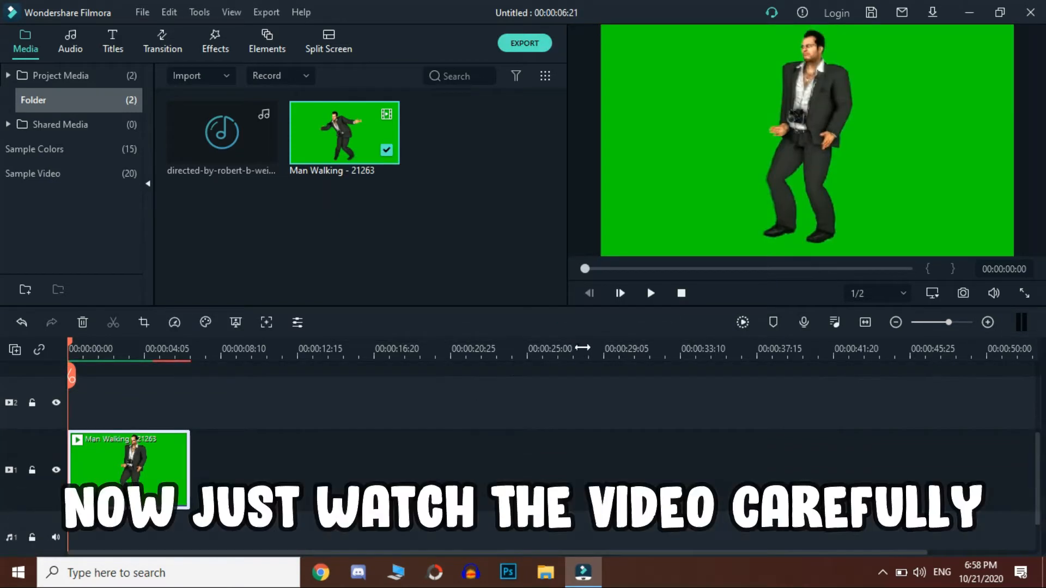
left_click(652, 294)
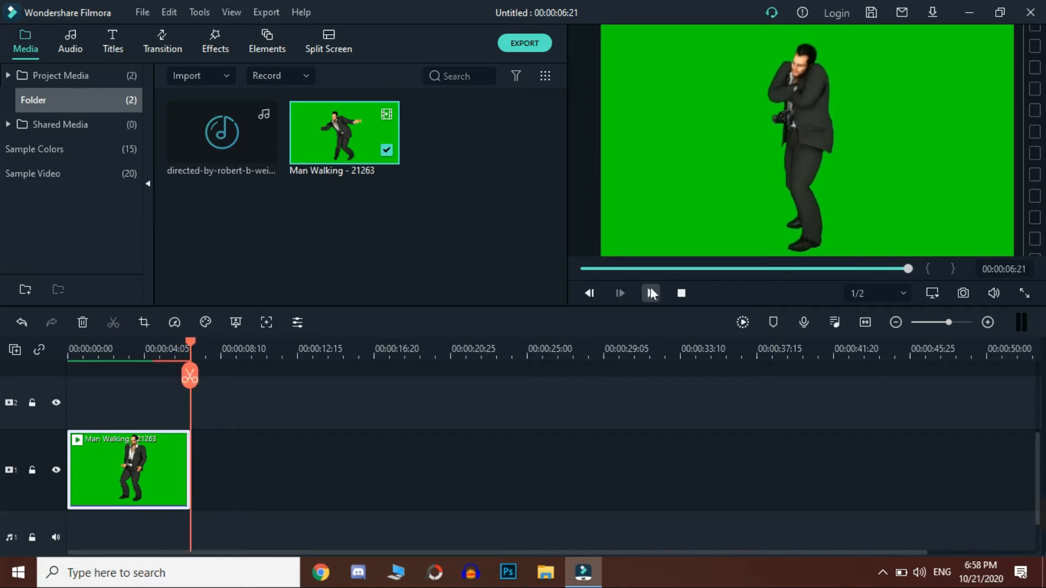
left_click_drag(659, 268, 572, 273)
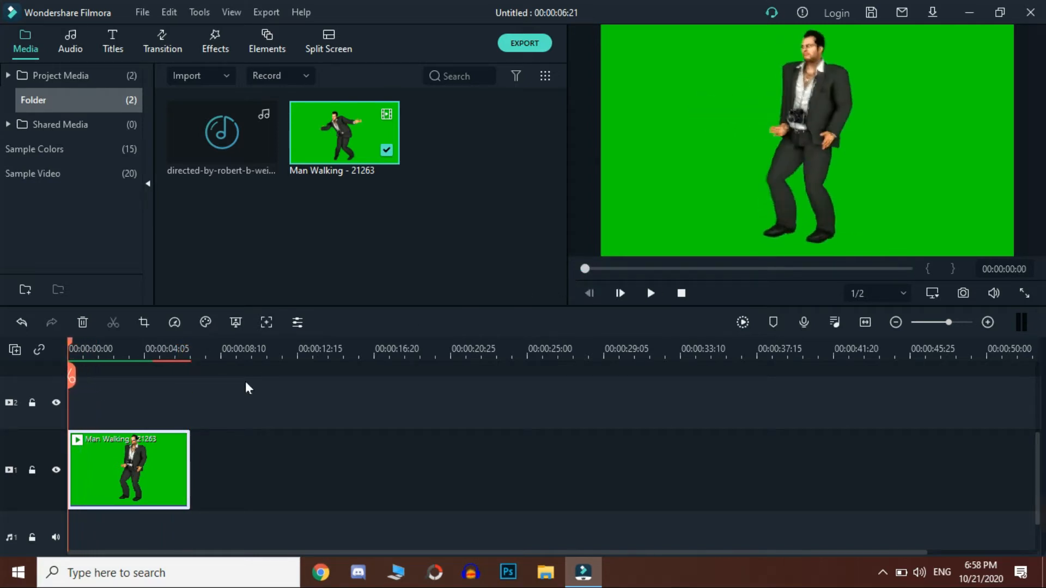
Step: Enable motion tracking on the Man Walking clip, fit the tracking frame tightly around the man's head, and run the tracking
left_click(270, 322)
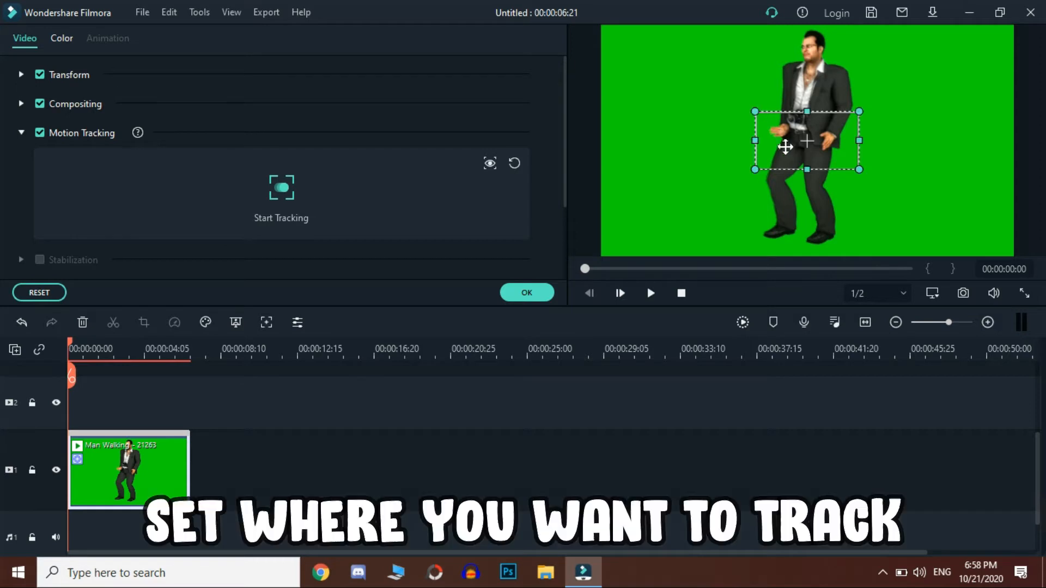
left_click_drag(789, 140, 798, 55)
left_click_drag(85, 345, 43, 350)
left_click(799, 77)
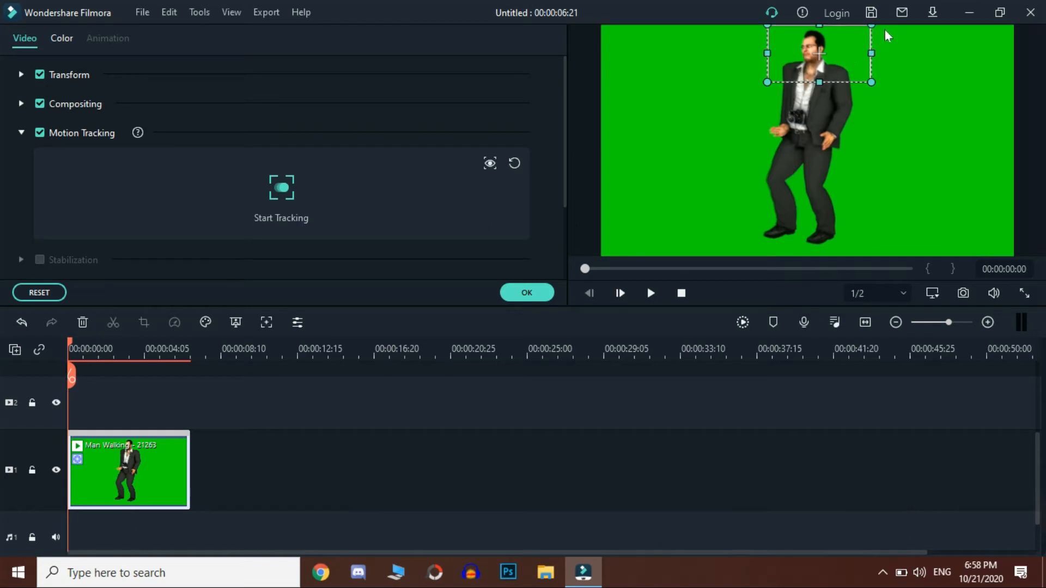
left_click_drag(872, 83, 831, 59)
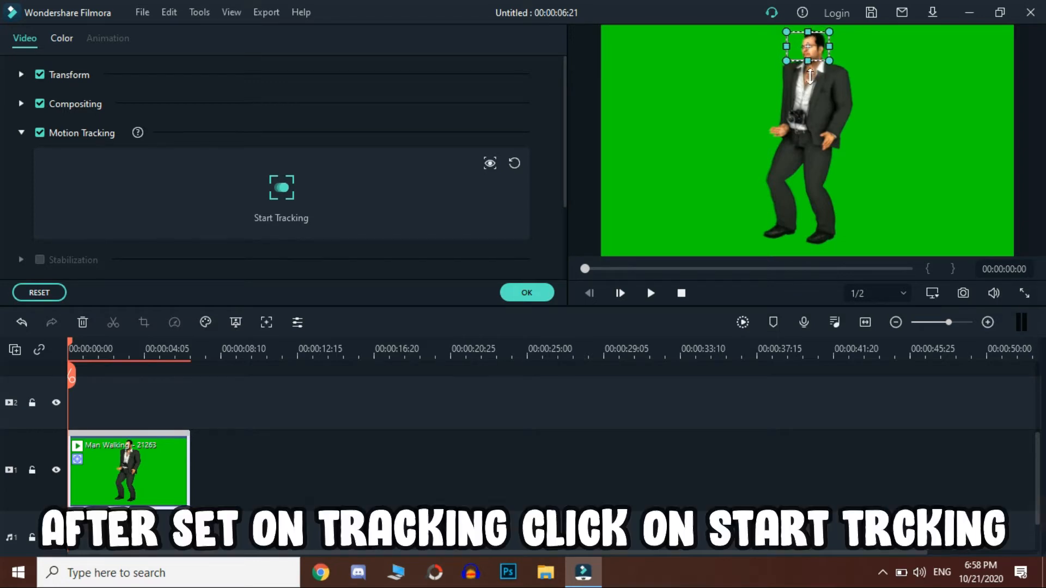
left_click_drag(798, 46, 801, 47)
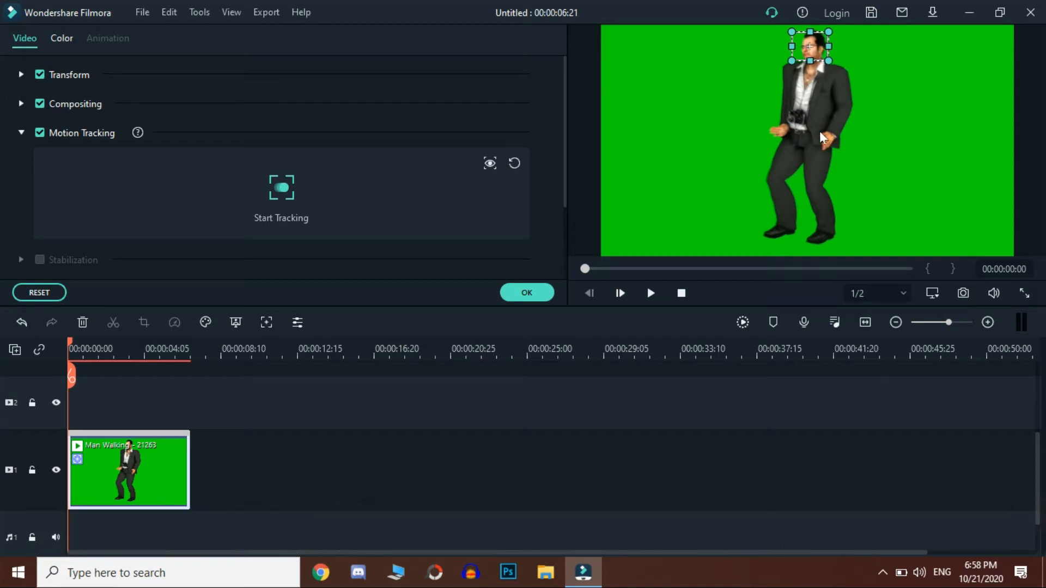
left_click(283, 198)
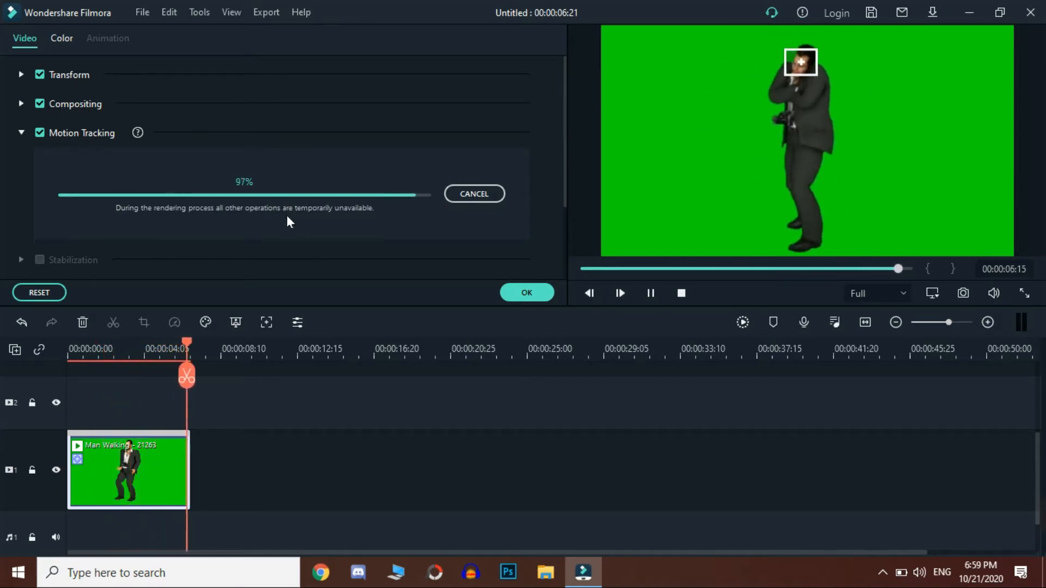
Step: Import noname-cutout.png from the Downloads folder as the image attached to the motion tracking
left_click(306, 217)
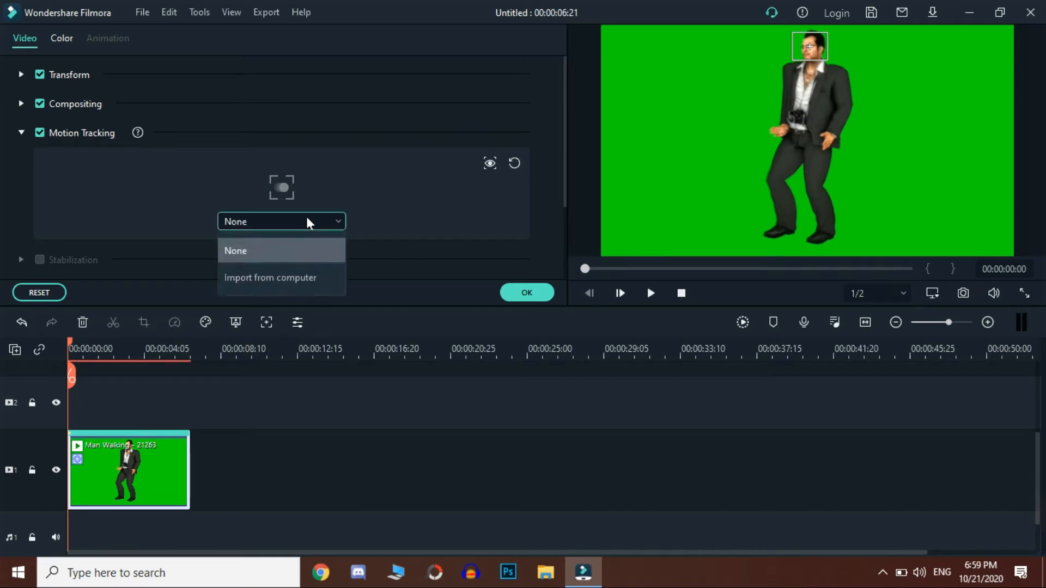
left_click(280, 279)
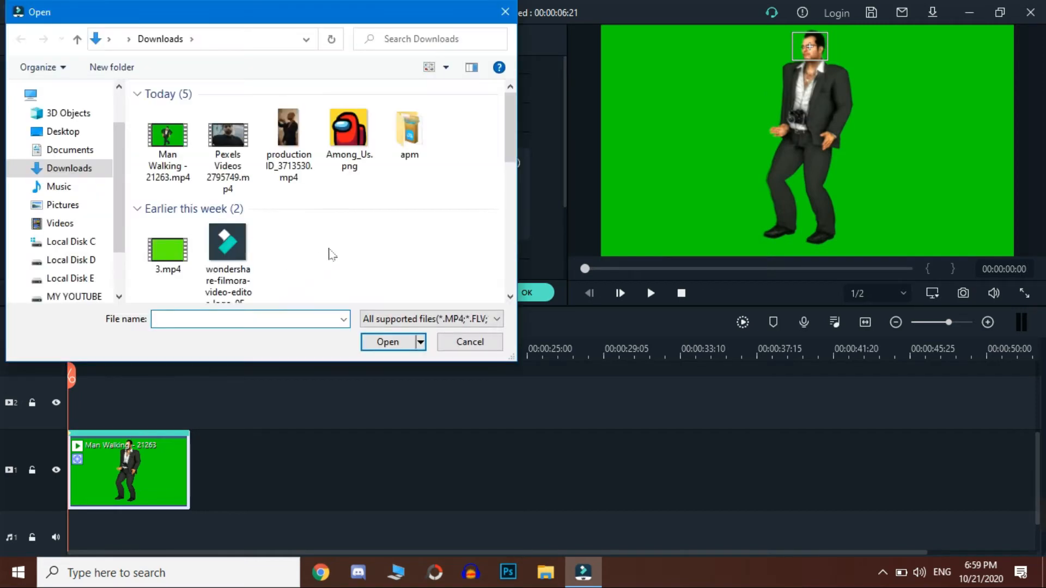
scroll(336, 248, "down", 10)
scroll(338, 247, "down", 3)
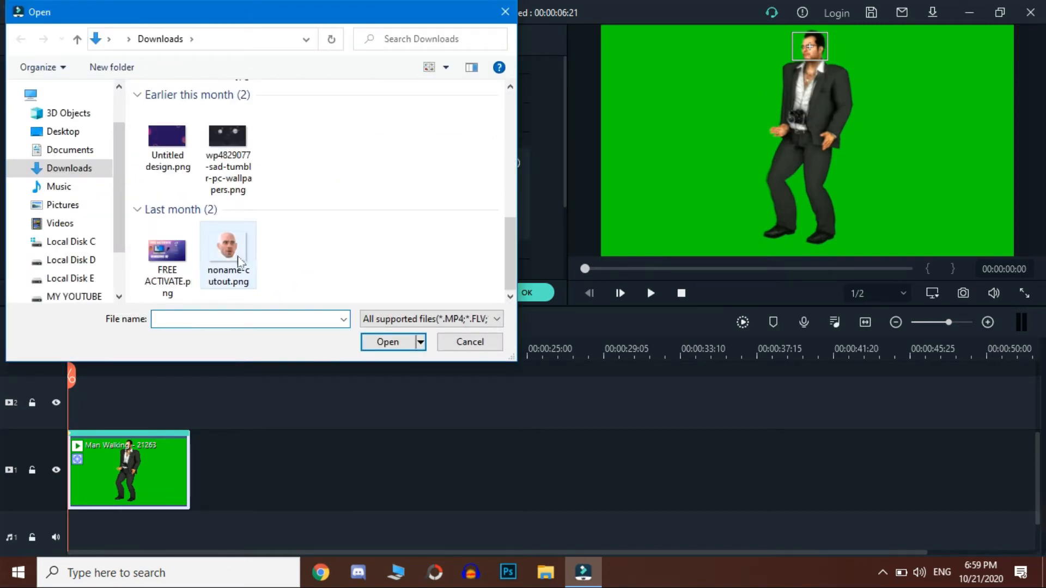
left_click(235, 253)
left_click(389, 343)
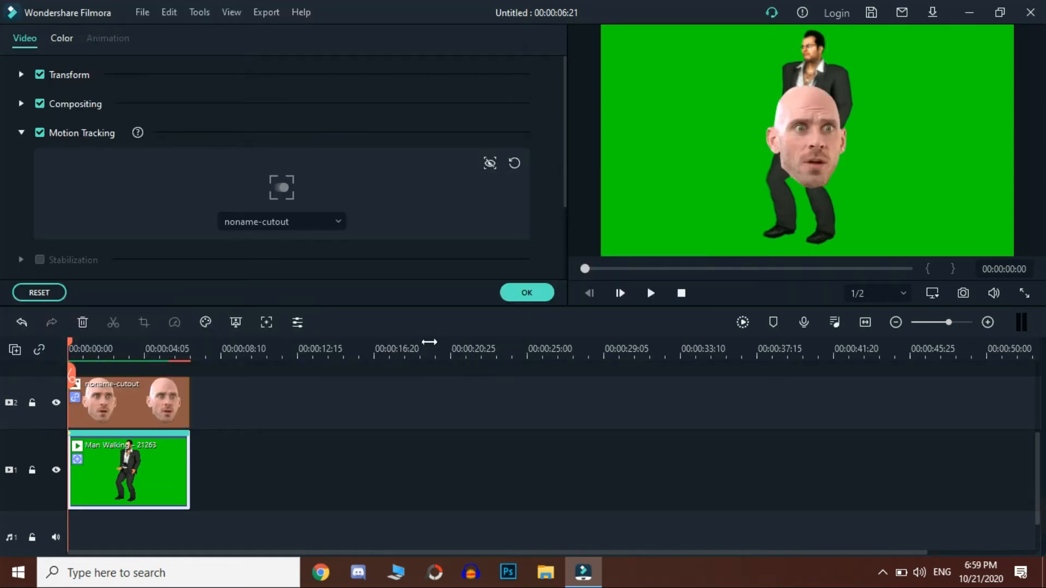
Step: Shrink the face cutout to about 21.45% scale and position it over the man's head
left_click(806, 127)
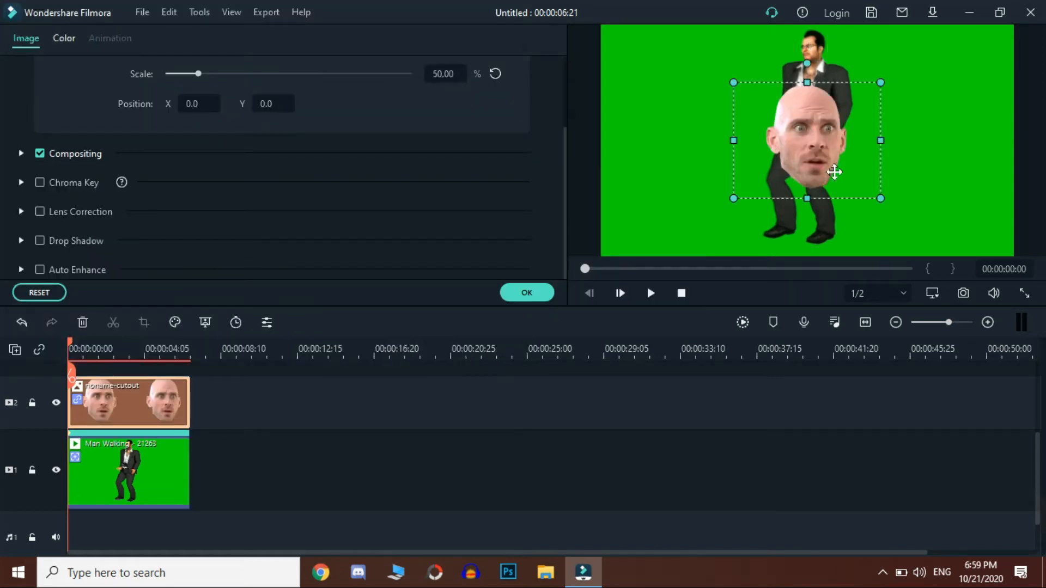
left_click_drag(834, 172, 834, 125)
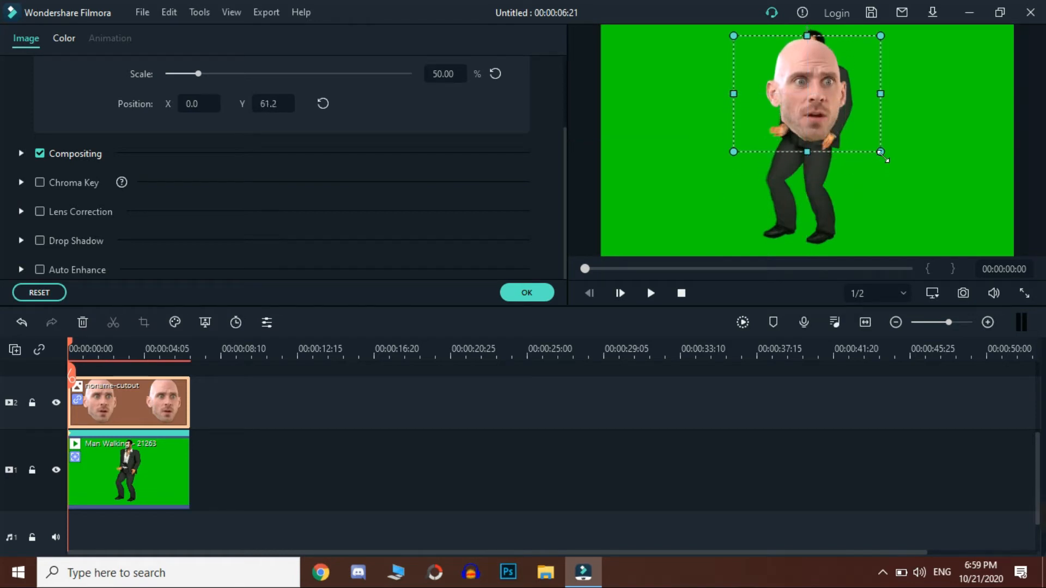
left_click_drag(881, 154, 820, 106)
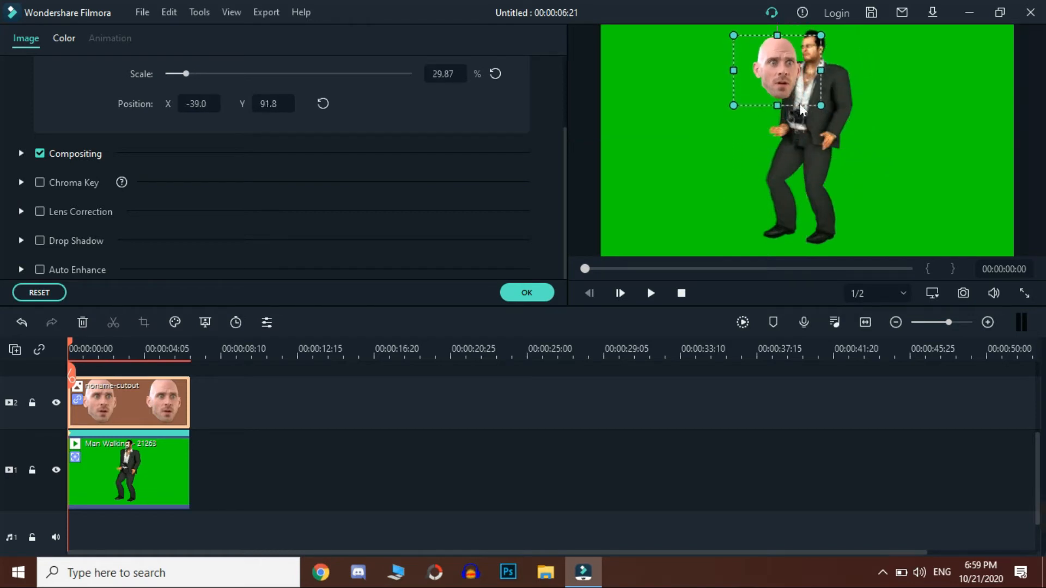
left_click_drag(770, 69, 809, 65)
left_click_drag(853, 97, 833, 78)
left_click_drag(793, 50, 806, 51)
key("Right")
key("Right")
key("Right")
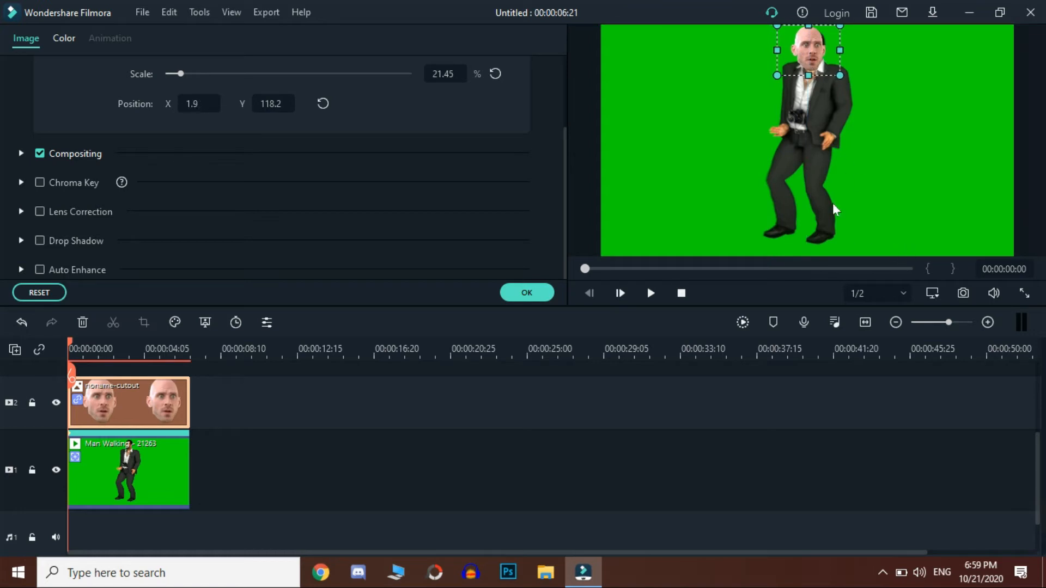
Step: Fine-tune the face cutout over the head to 20.46% scale at position X 4.9, Y 122.2
key("Up")
key("Up")
key("Right")
key("Right")
key("Right")
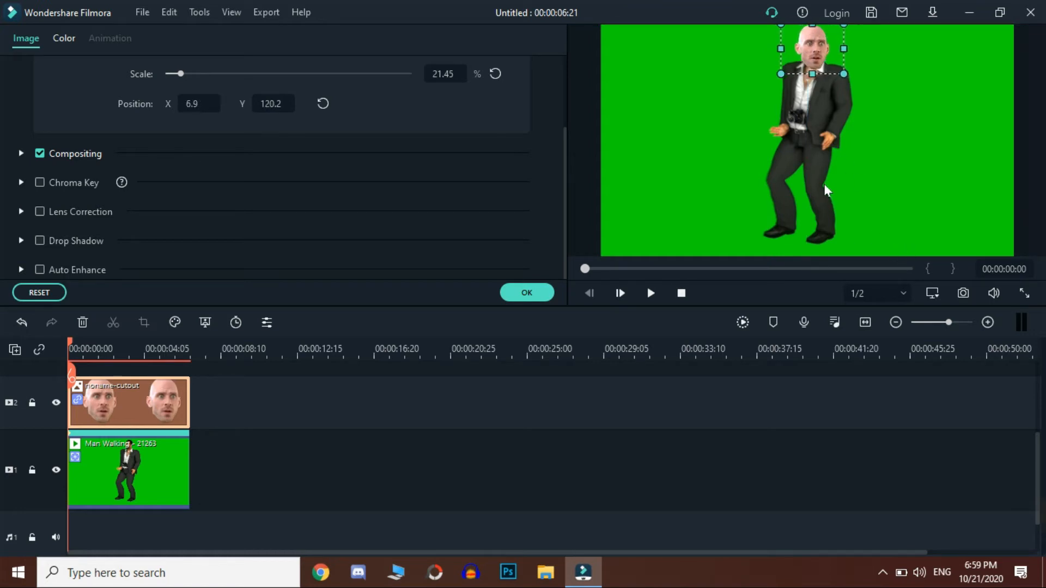
left_click_drag(786, 80, 791, 77)
key("Left")
key("Left")
key("Left")
key("Left")
key("Left")
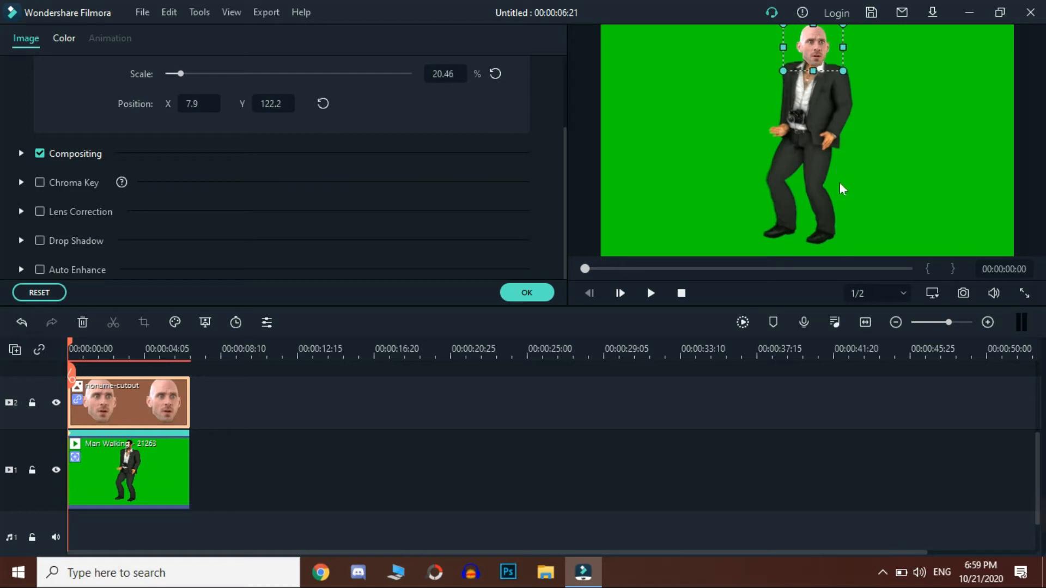
key("Right")
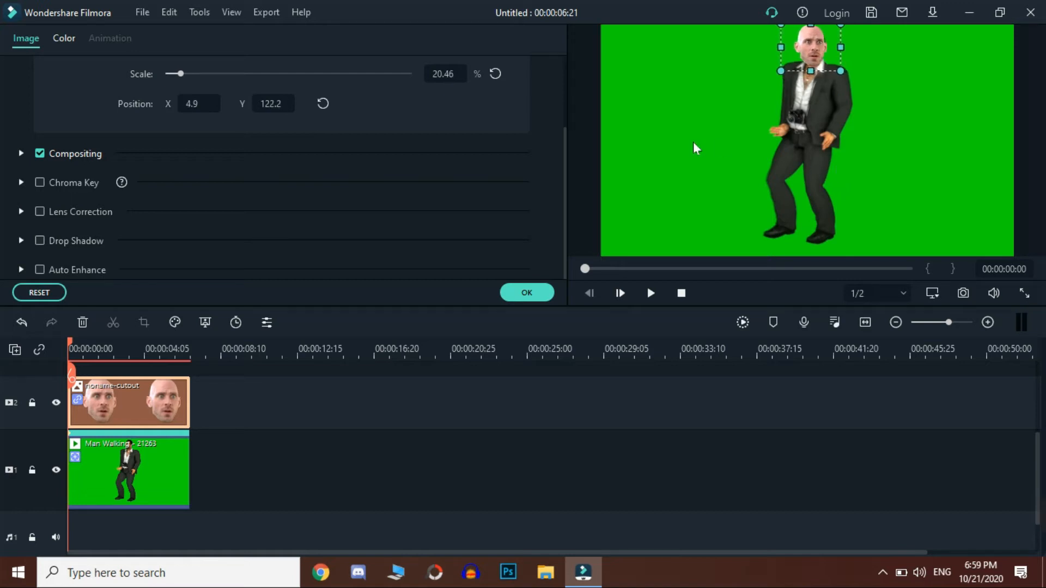
Step: Flip the face cutout horizontally, apply its image settings, and preview the tracked result from the start
scroll(111, 189, "up", 2)
left_click(20, 74)
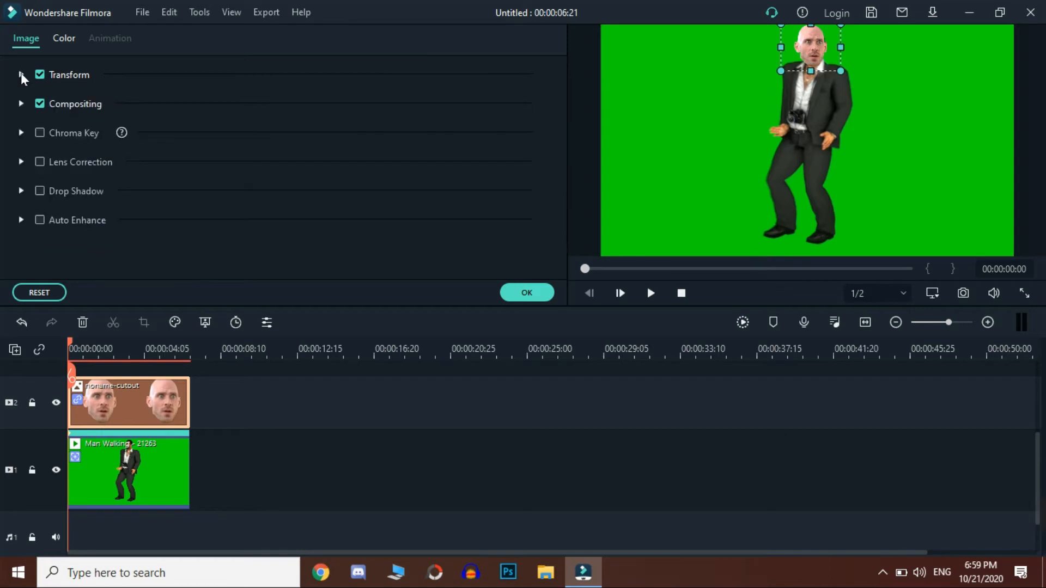
left_click(21, 73)
left_click(174, 147)
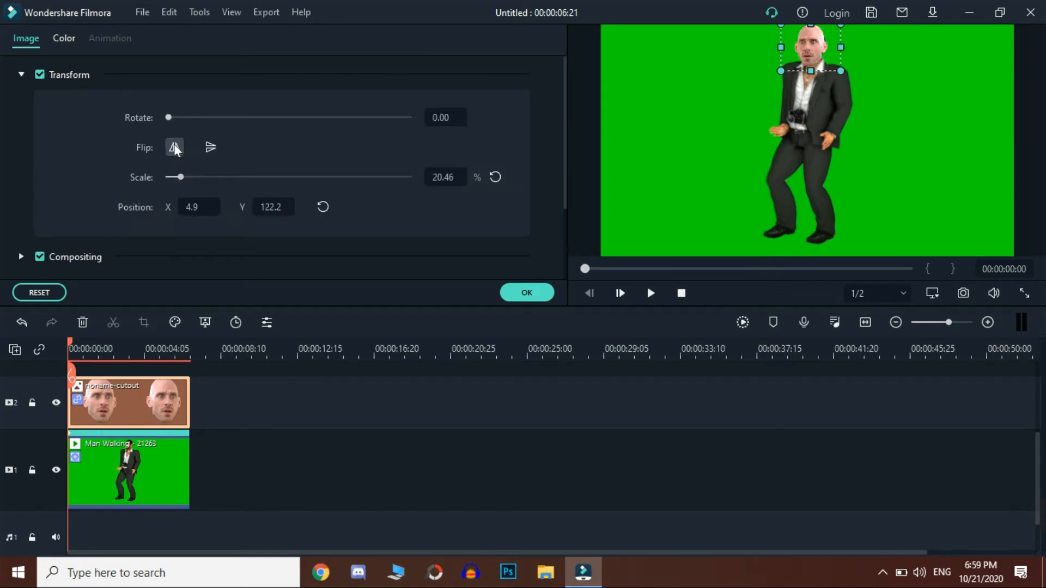
left_click(507, 293)
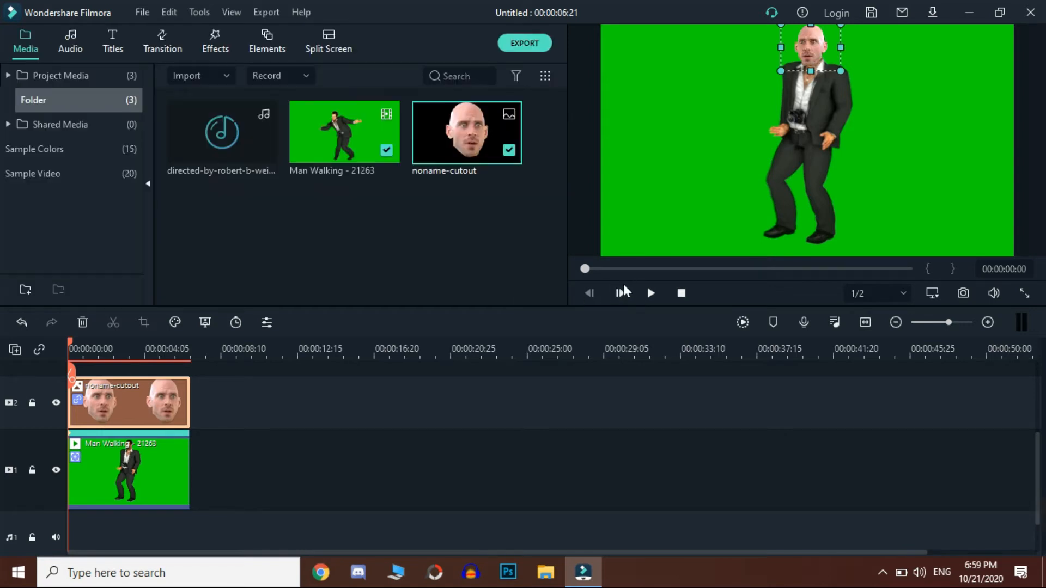
left_click(650, 294)
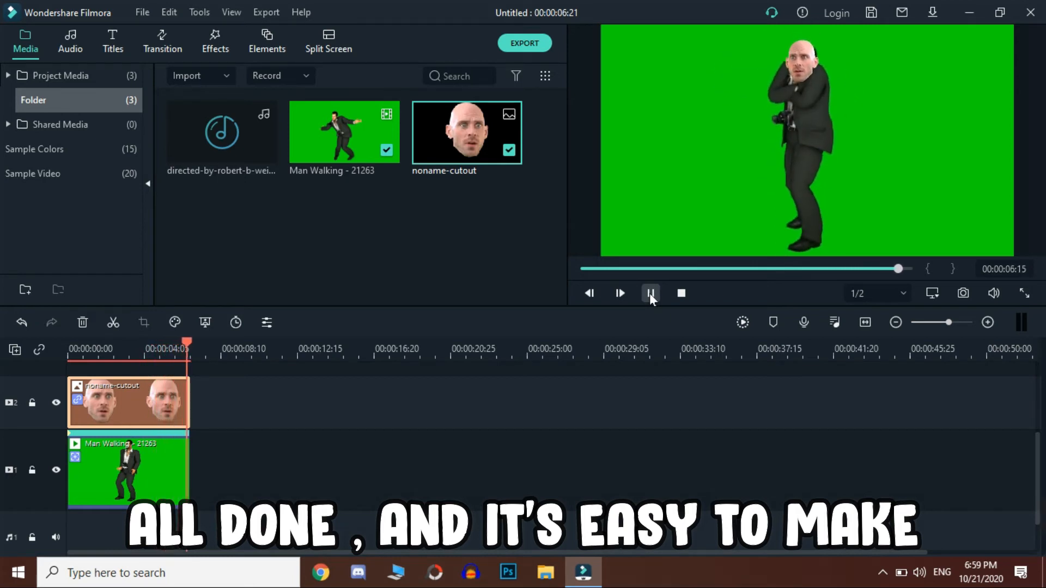
left_click_drag(621, 267, 580, 273)
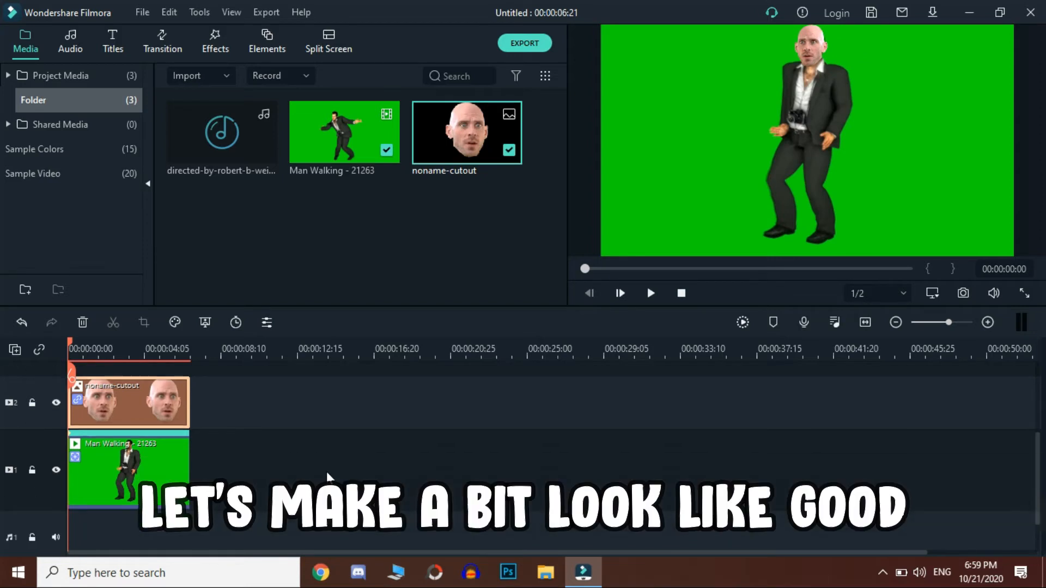
Step: Add the directed-by-robert-b-weide-remix audio at the start of audio track 1 and preview the video with it
left_click_drag(256, 153, 67, 508)
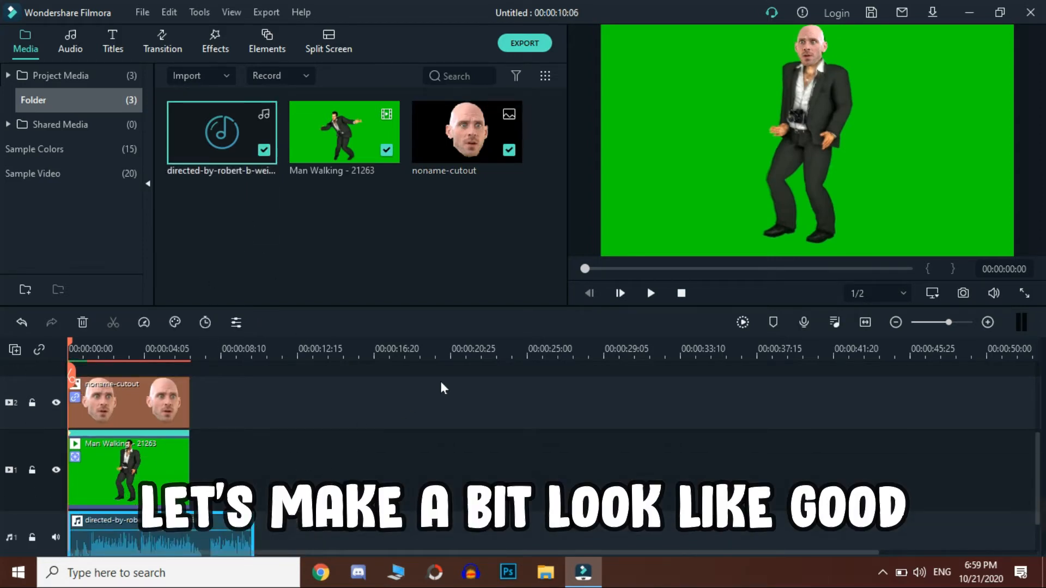
left_click(651, 294)
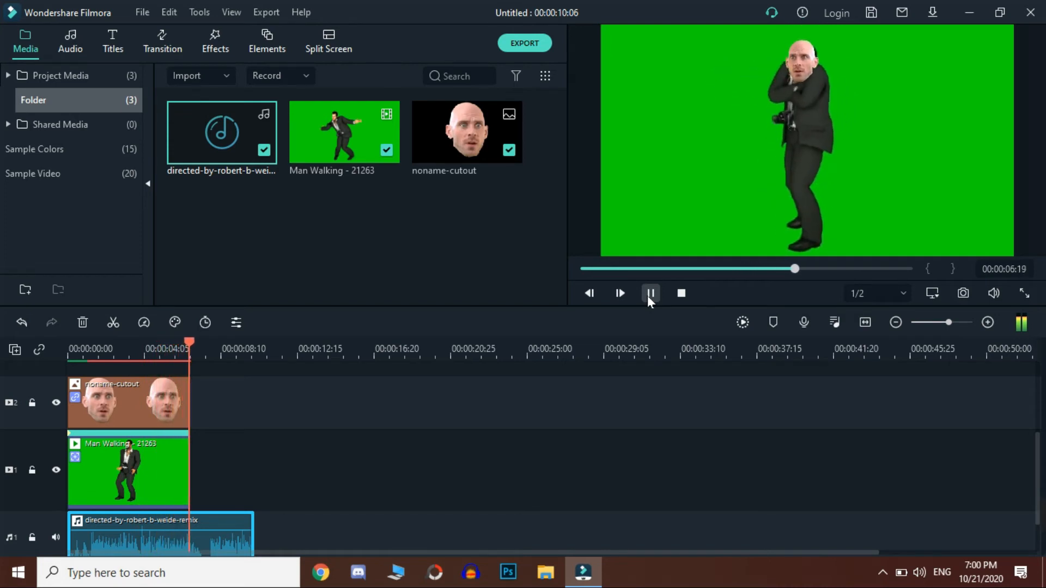
left_click(648, 298)
left_click_drag(681, 268, 570, 284)
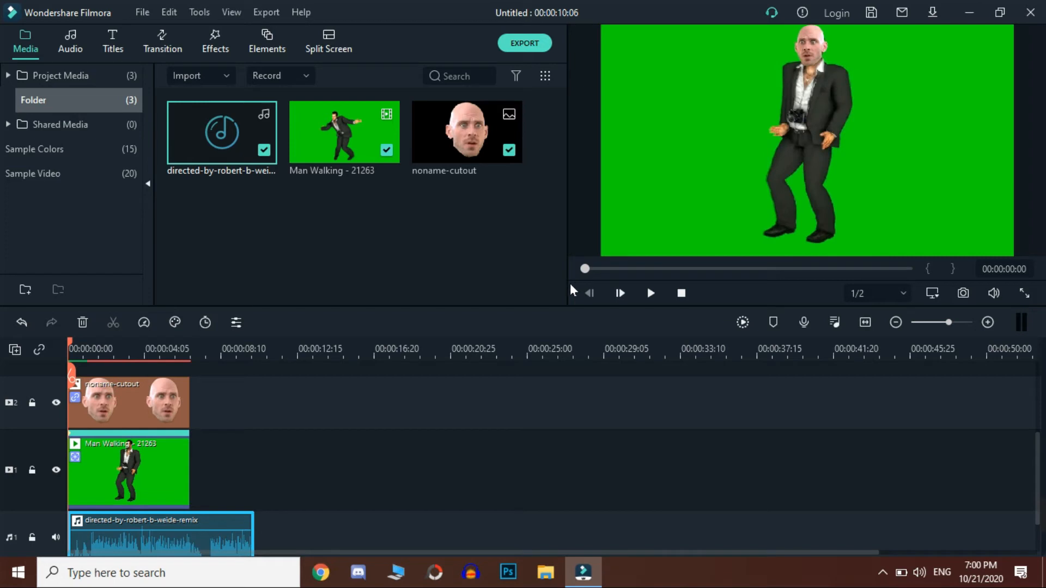
Step: Move the face cutout and Man Walking clips up one track, and place the Gradient 3 sample color beneath them on video track 1
left_click_drag(218, 472, 136, 493)
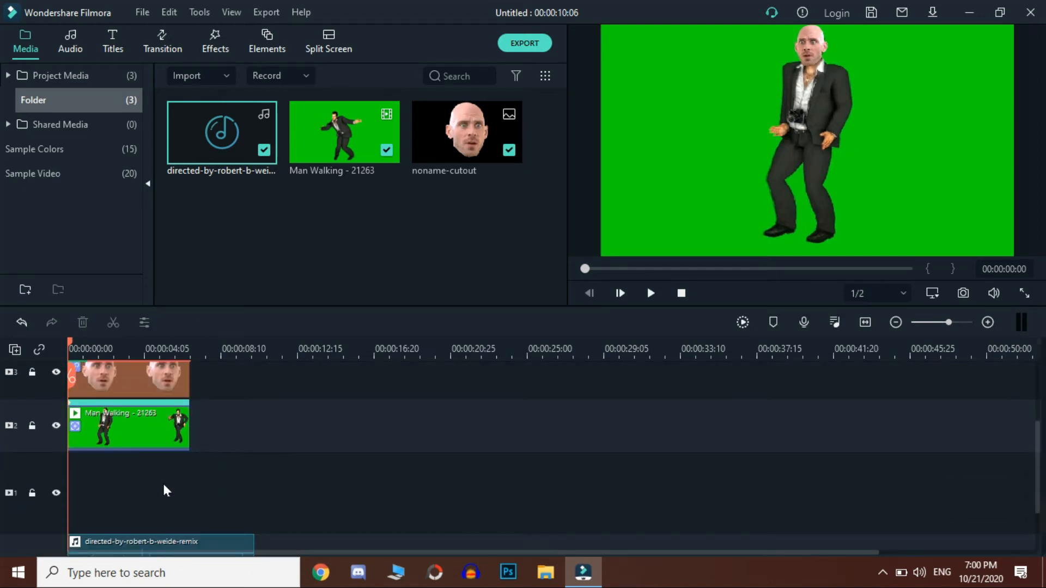
left_click(45, 158)
scroll(311, 210, "down", 5)
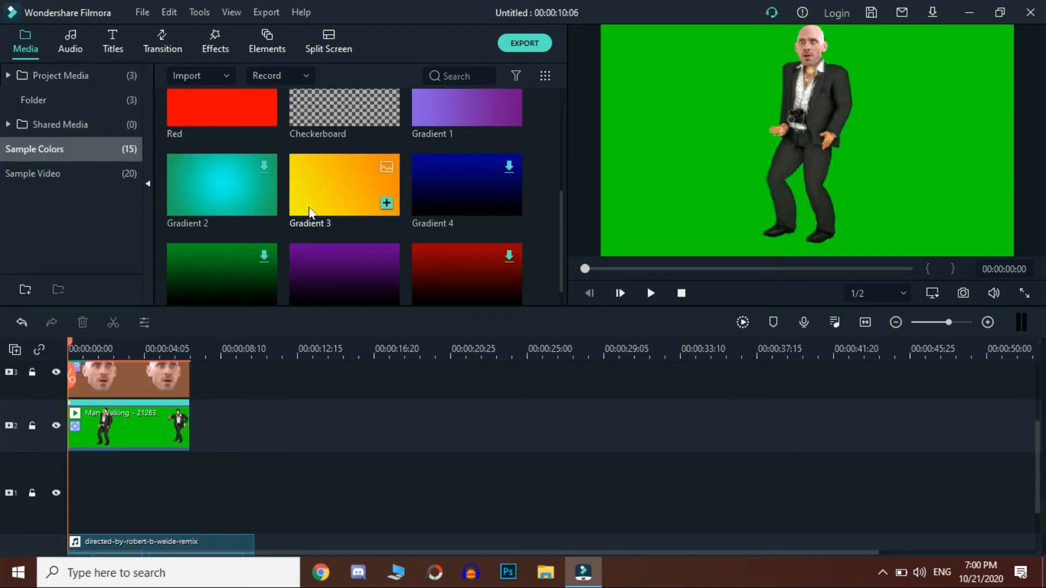
left_click_drag(356, 162, 196, 488)
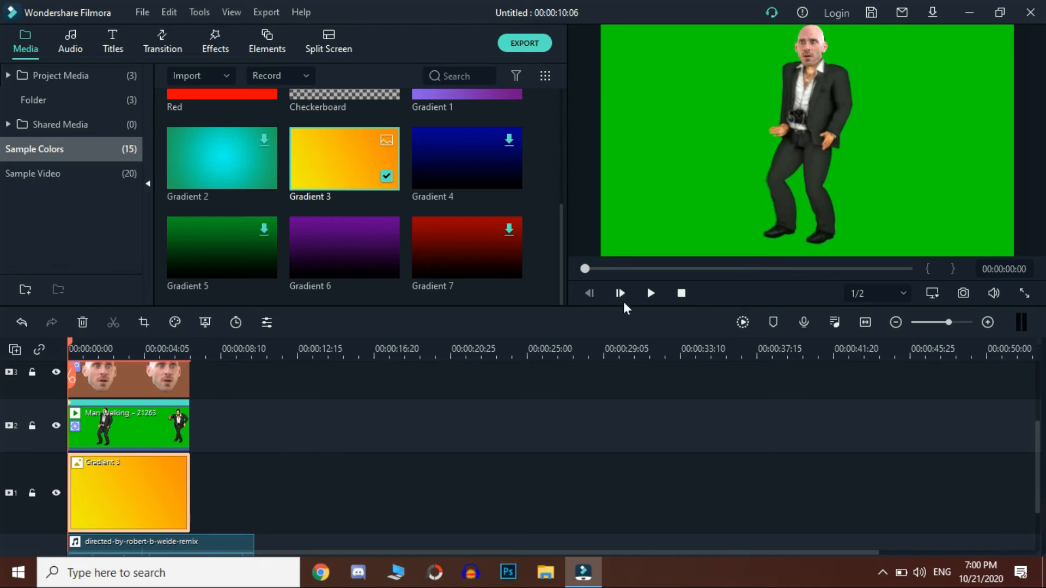
Step: Enable Chroma Key on the Man Walking clip and sample the green background in the preview as the key color
double_click(152, 418)
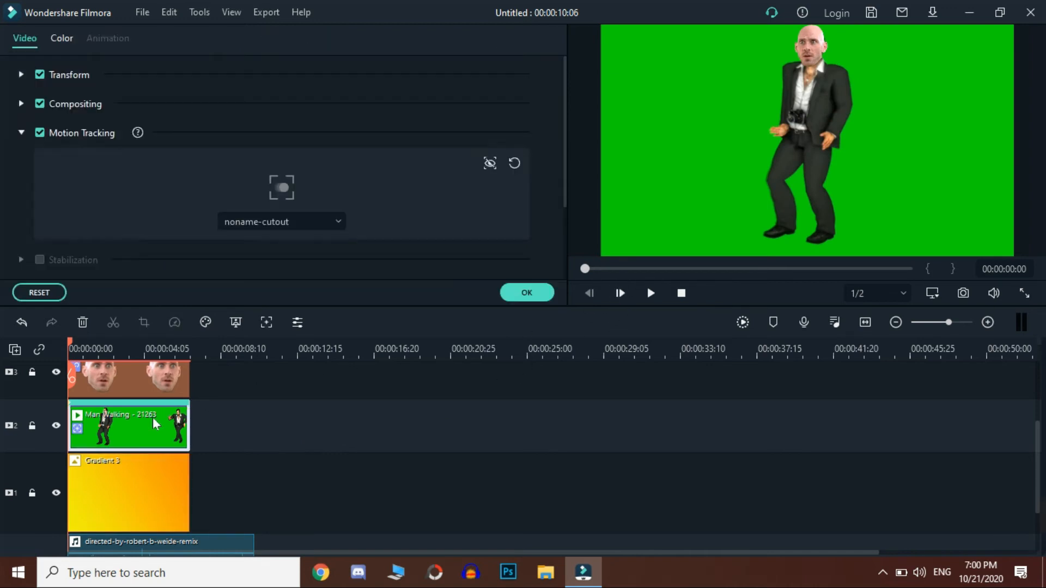
scroll(141, 160, "down", 2)
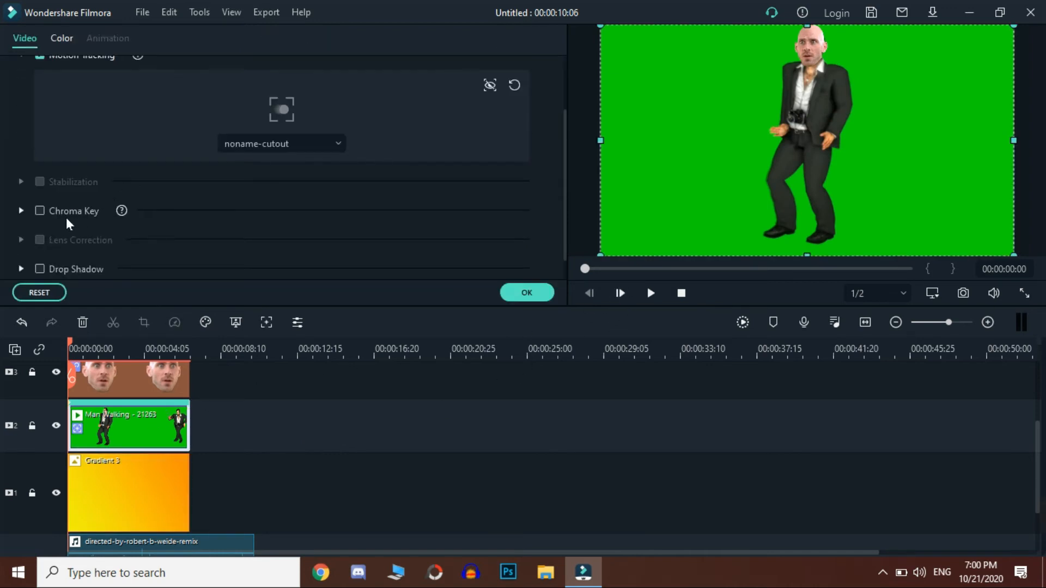
left_click(47, 214)
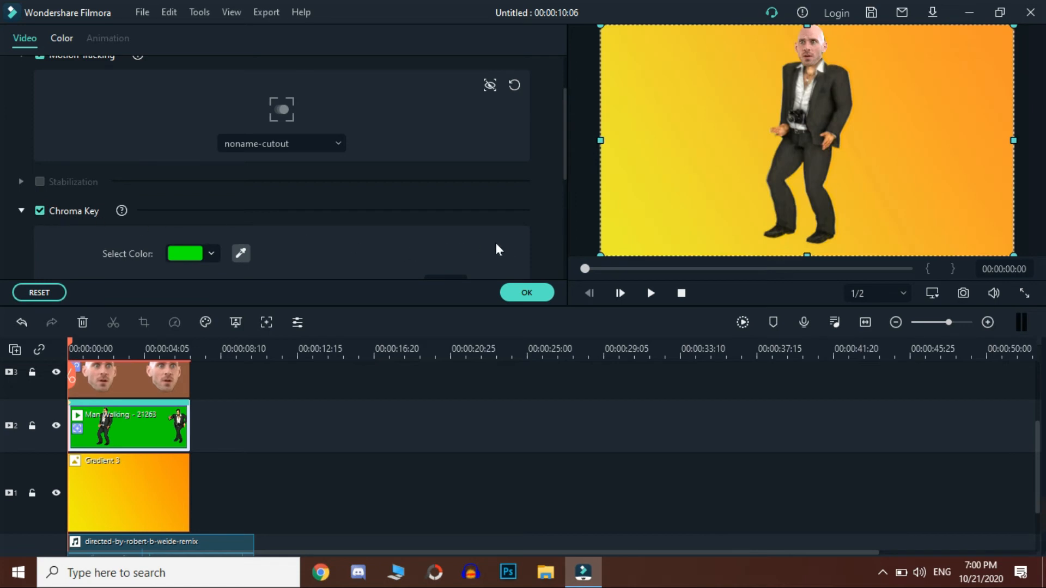
left_click(241, 253)
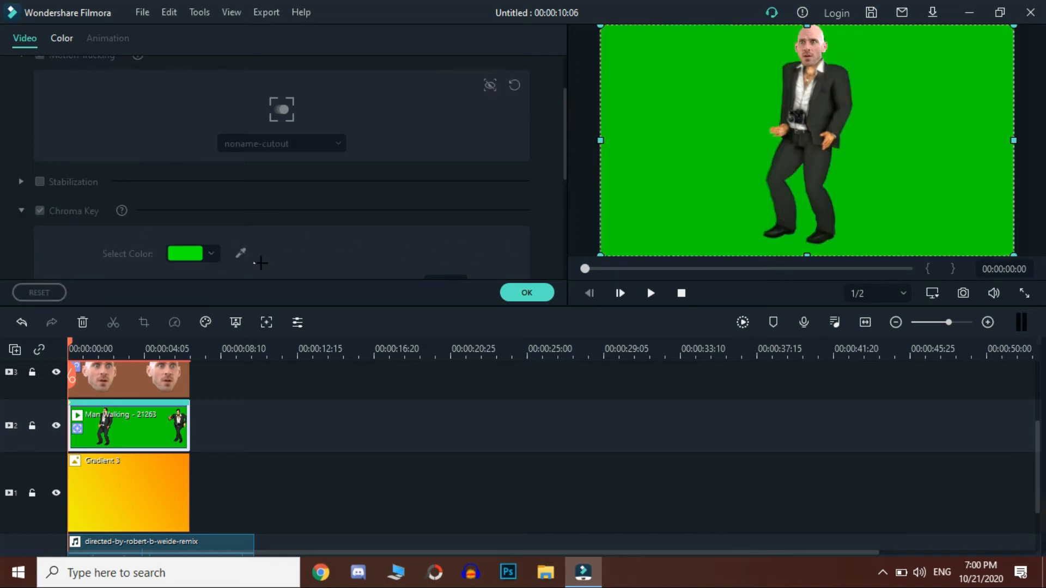
left_click(932, 182)
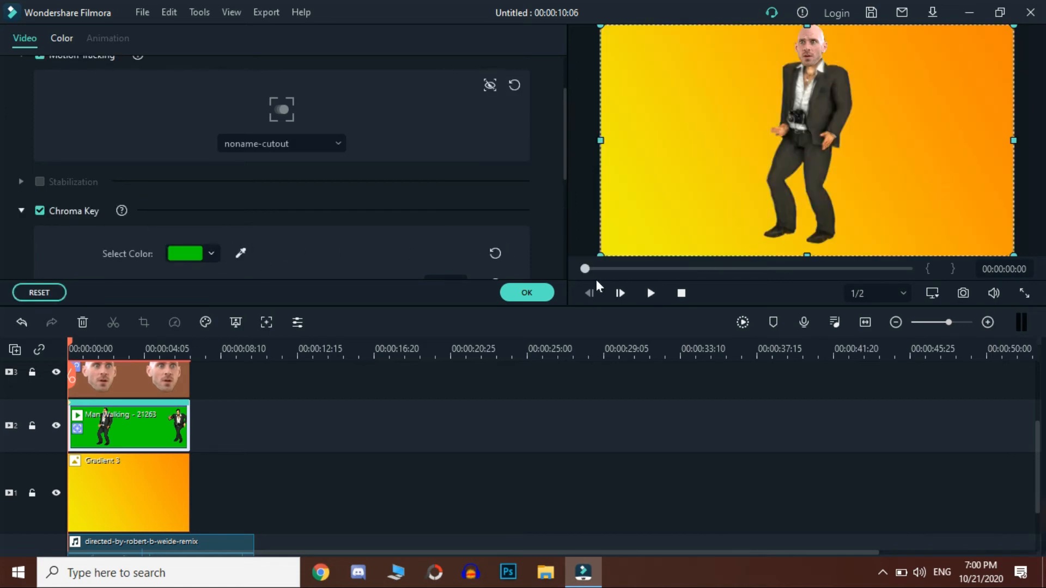
left_click(527, 293)
Step: Play the video from the start to check the keyed man over the gradient, and return the playhead to the beginning
scroll(394, 414, "down", 3)
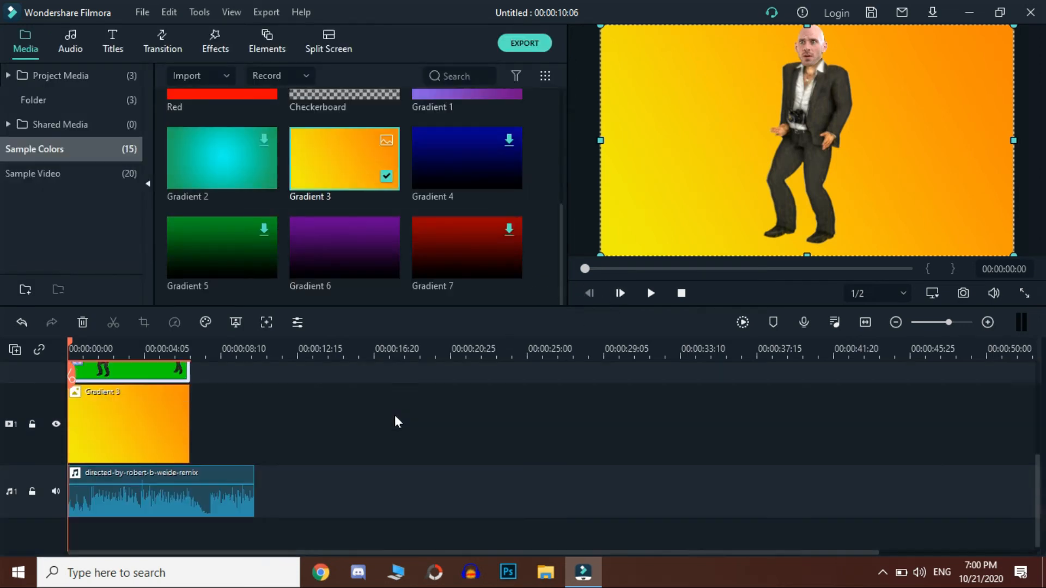
mouse_move(588, 270)
left_mouse_down()
mouse_move(603, 274)
mouse_move(577, 276)
left_mouse_up()
left_click(650, 295)
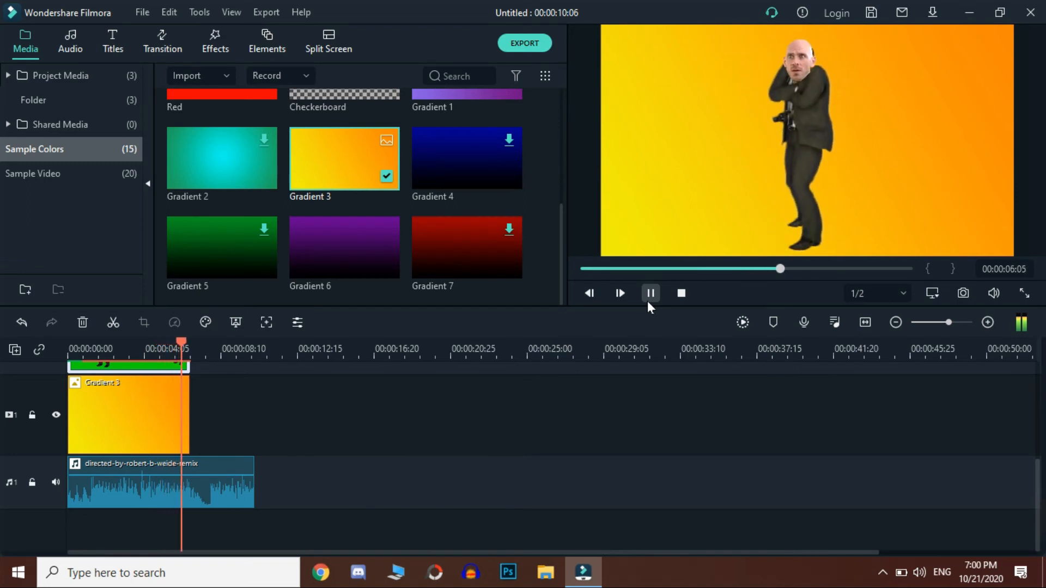
left_click(650, 294)
left_click_drag(665, 270, 584, 279)
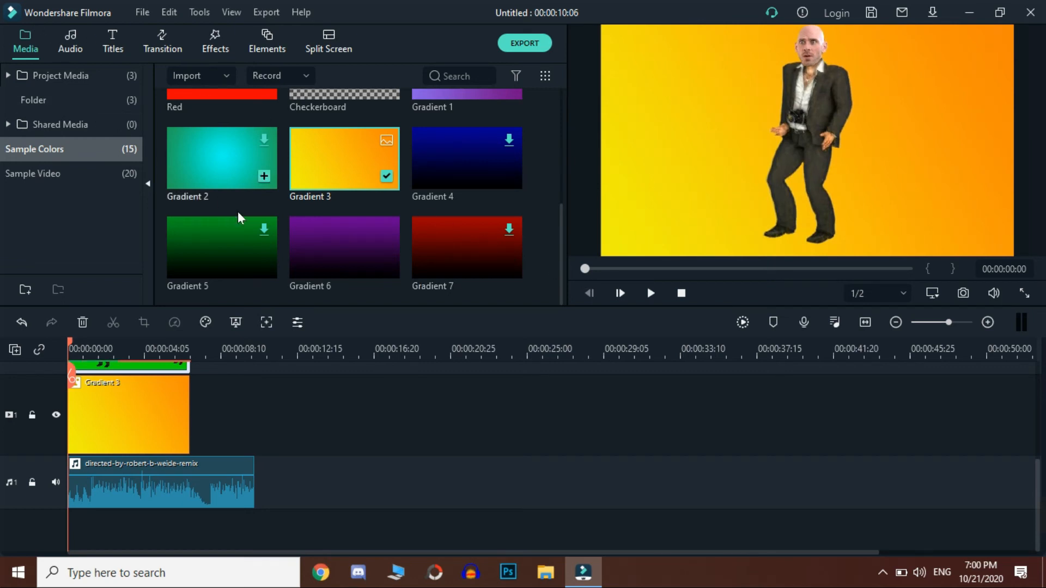
Step: Add the noname-cutout image from the project media directly after the Man Walking clip on video track 2
scroll(246, 217, "up", 5)
left_click(54, 82)
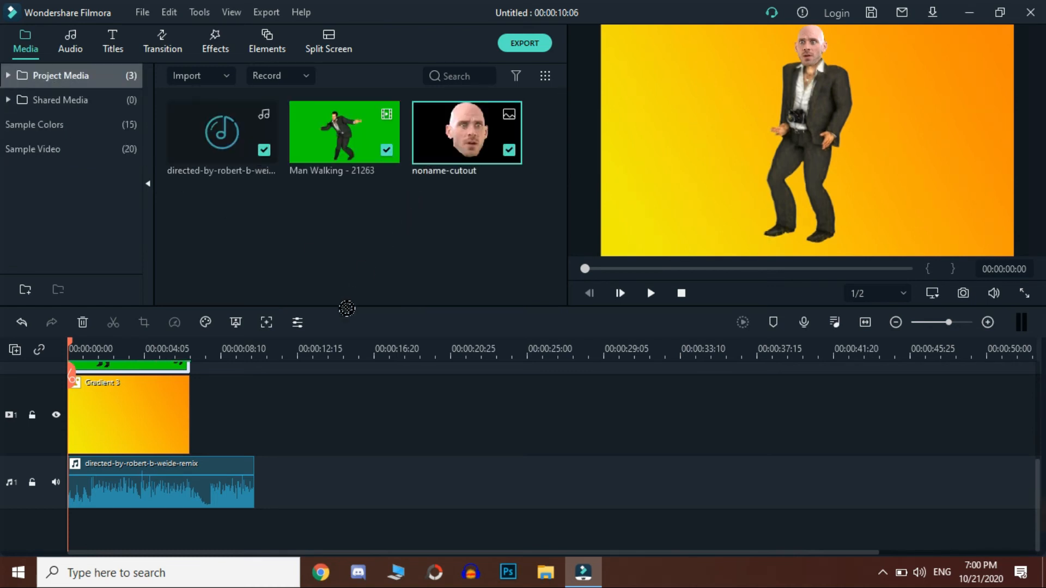
left_click_drag(347, 309, 200, 414)
Step: Extend the Gradient 3 clip and trim the second face cutout so both end with the audio clip
left_click(172, 494)
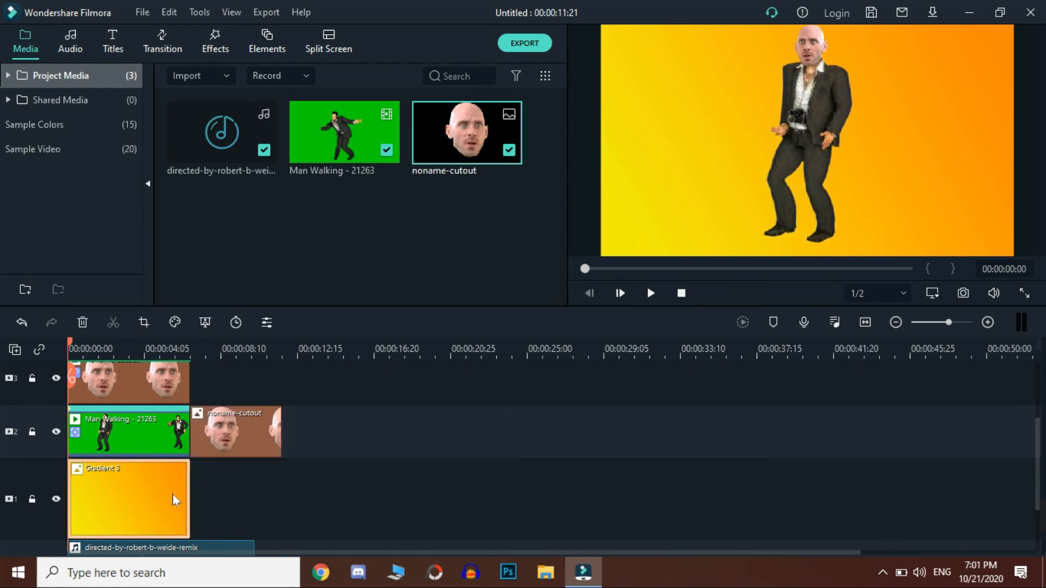
left_click_drag(190, 498, 265, 499)
left_click(274, 425)
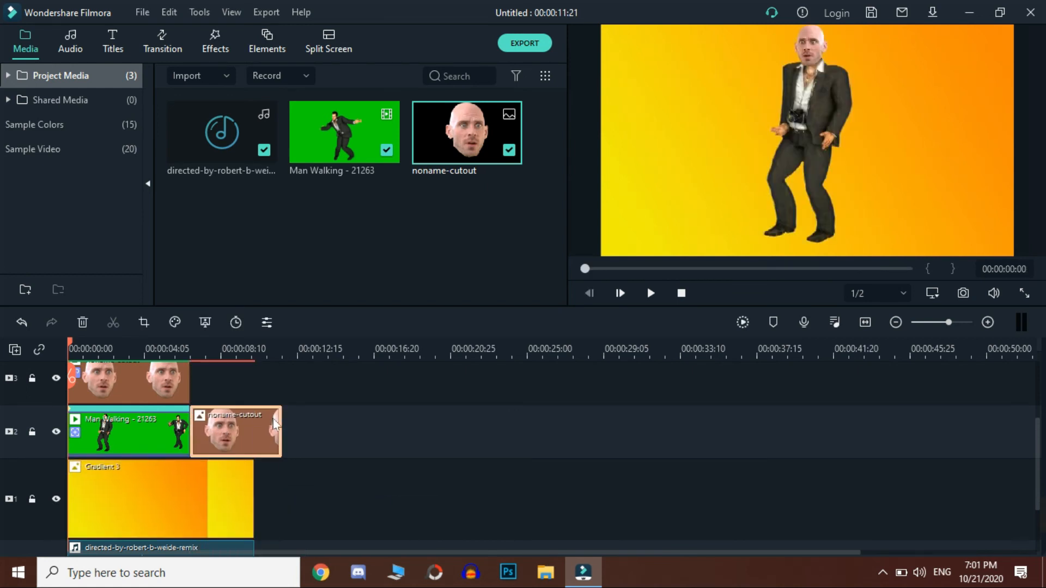
left_click_drag(288, 426, 254, 425)
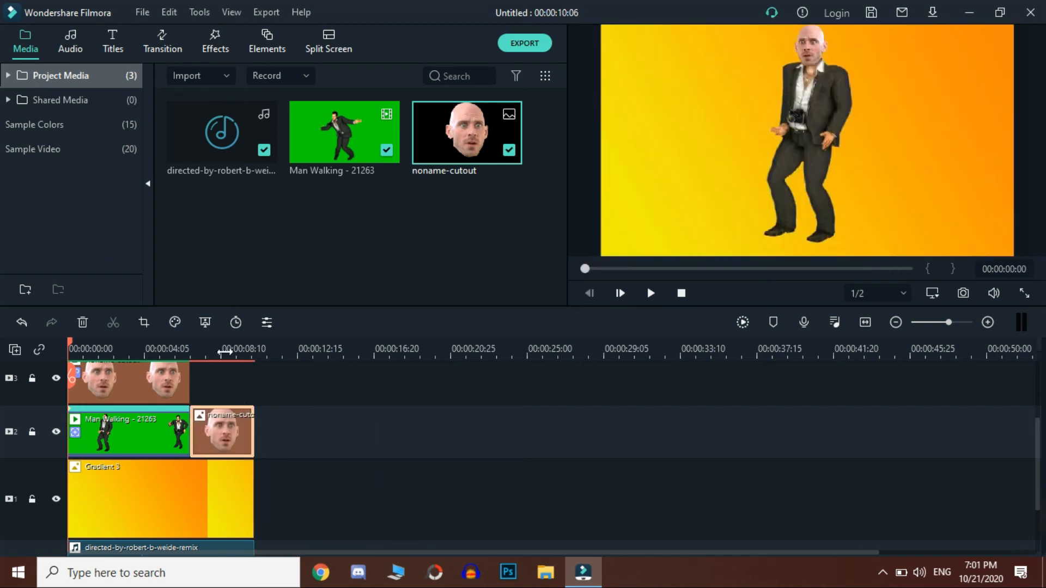
Step: Place the Shades element above the second face cutout on video track 3 and trim it to the same end
left_click(217, 348)
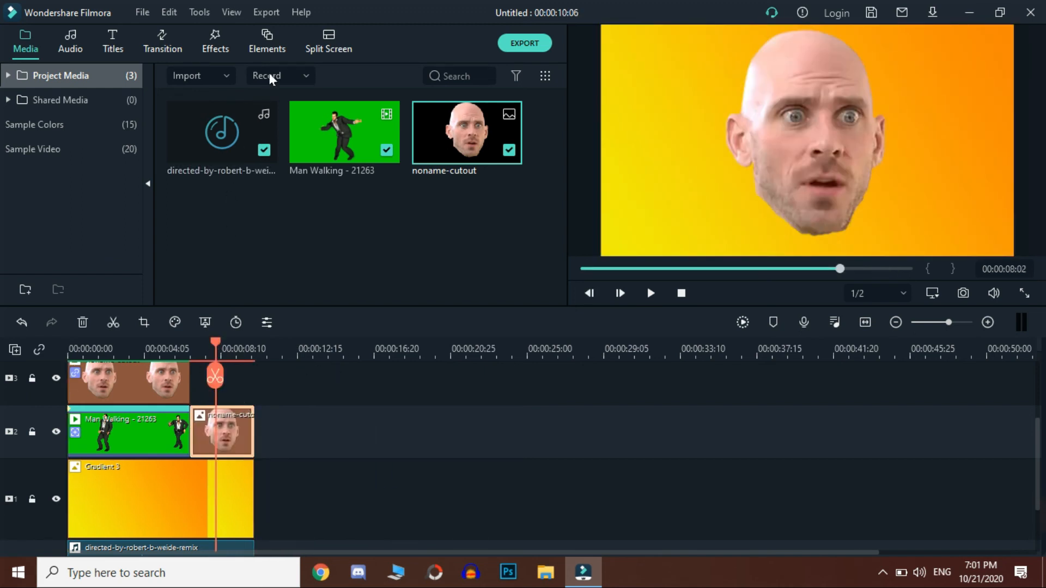
left_click(268, 43)
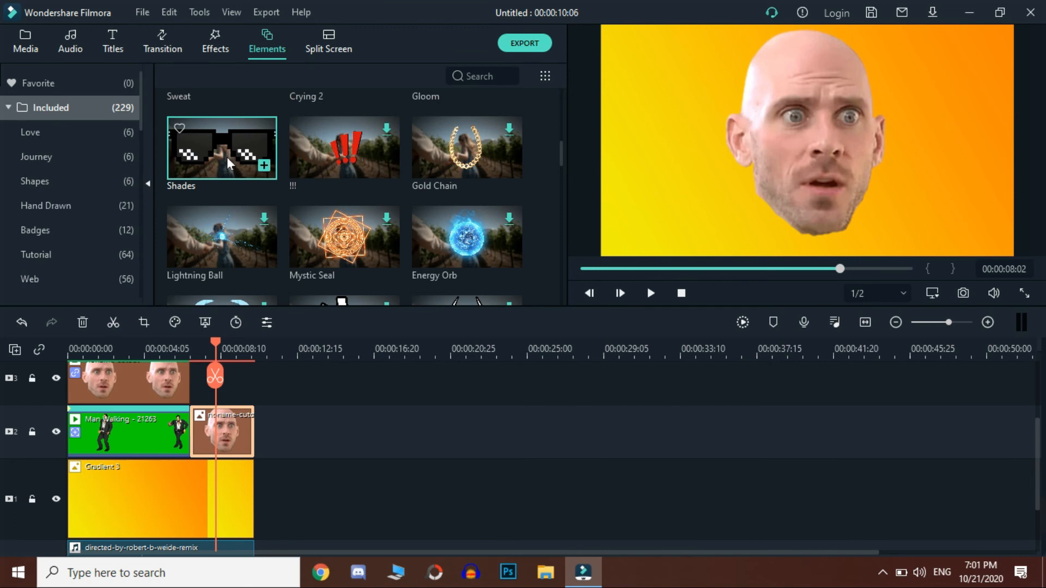
left_click_drag(234, 320, 191, 389)
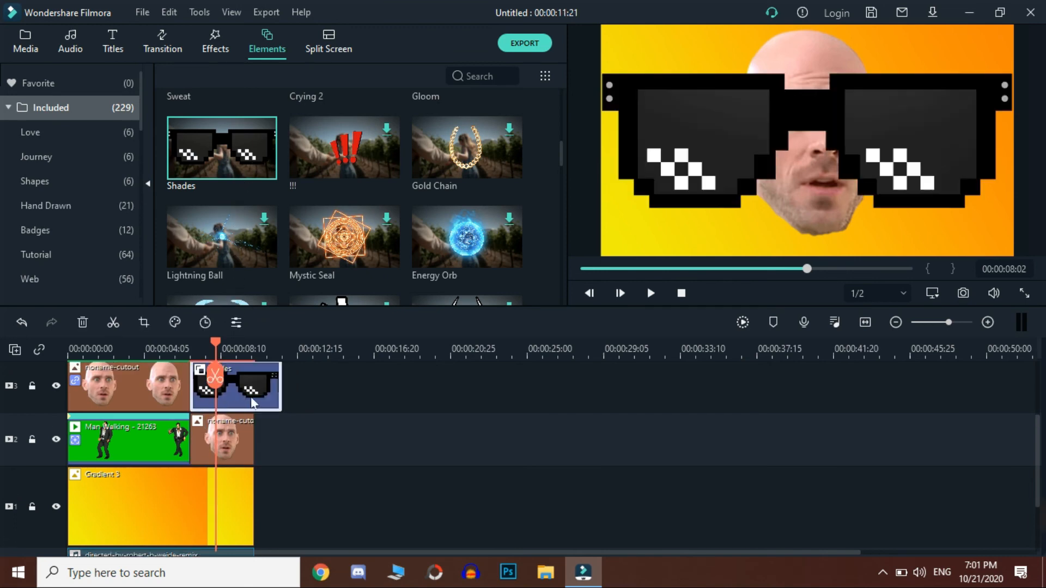
left_click_drag(290, 404, 254, 404)
Step: Shrink the Shades element to fit the large face, position it just below the eyes, and preview the finished video
left_click(681, 120)
left_click_drag(613, 79, 880, 178)
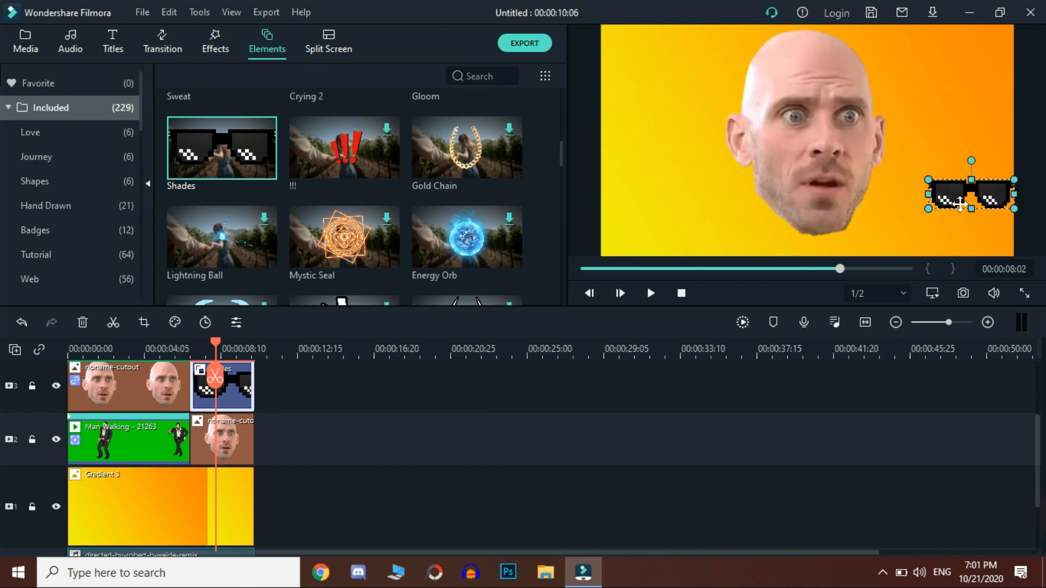
left_click_drag(960, 203, 816, 144)
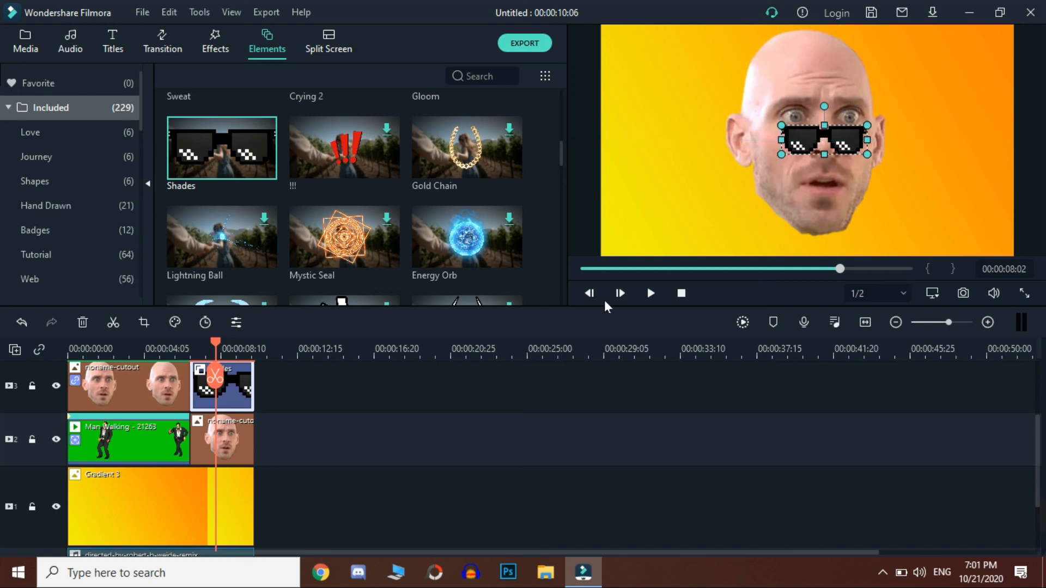
left_click(652, 291)
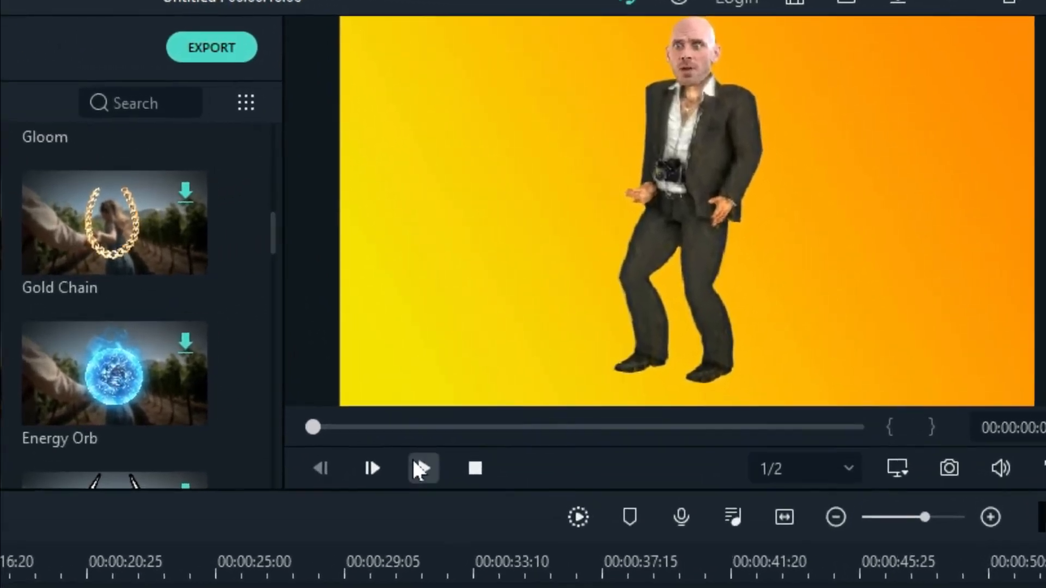
left_click(419, 469)
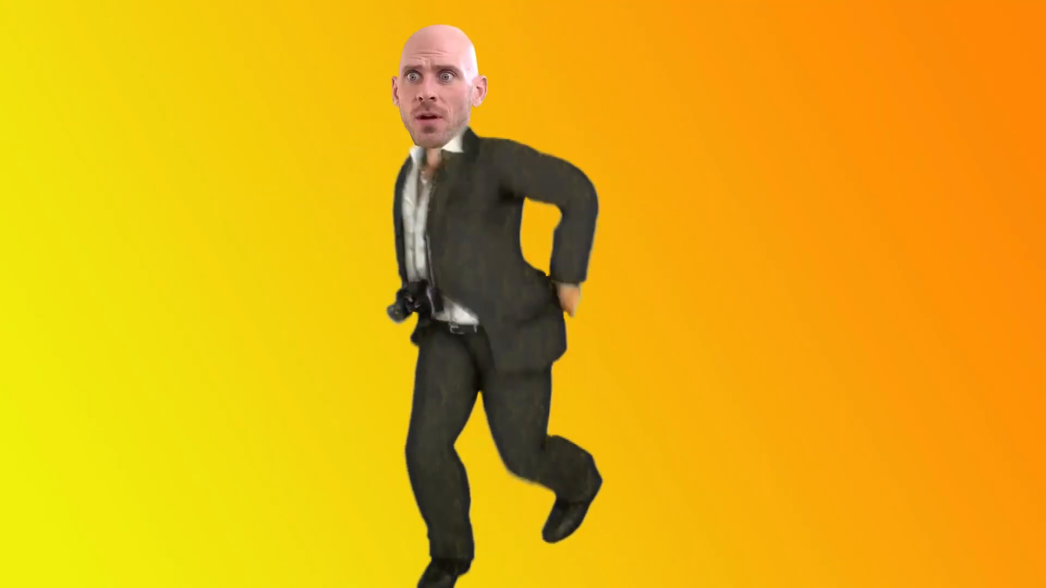